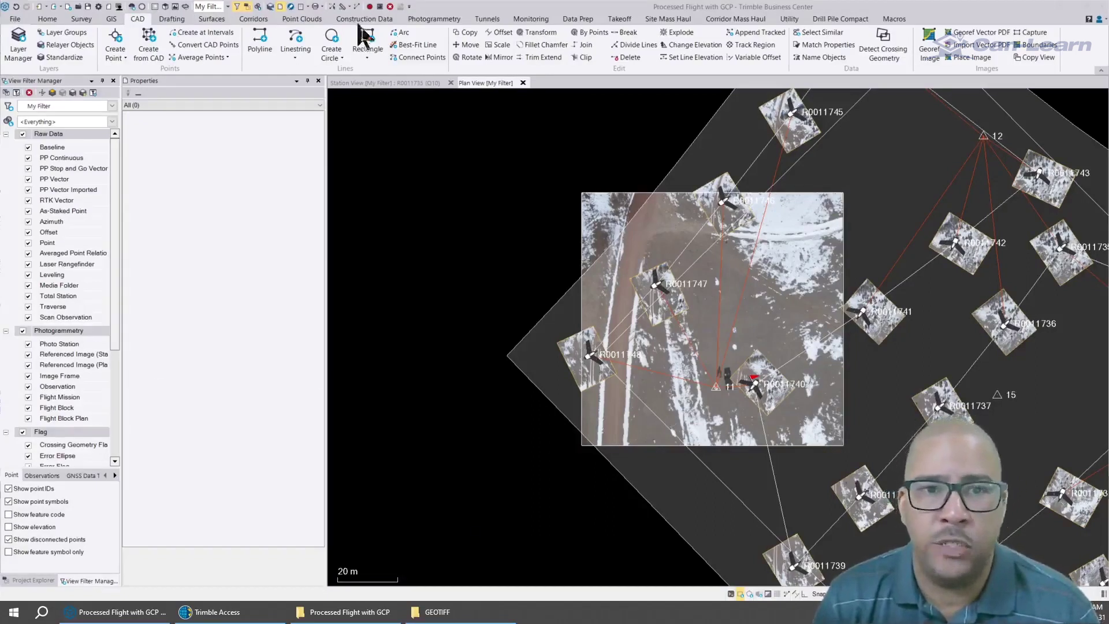
# - Open Create Deliverables and review the orthomosaic's file format options, keeping TIFF with JPEG compression
pyautogui.click(441, 21)
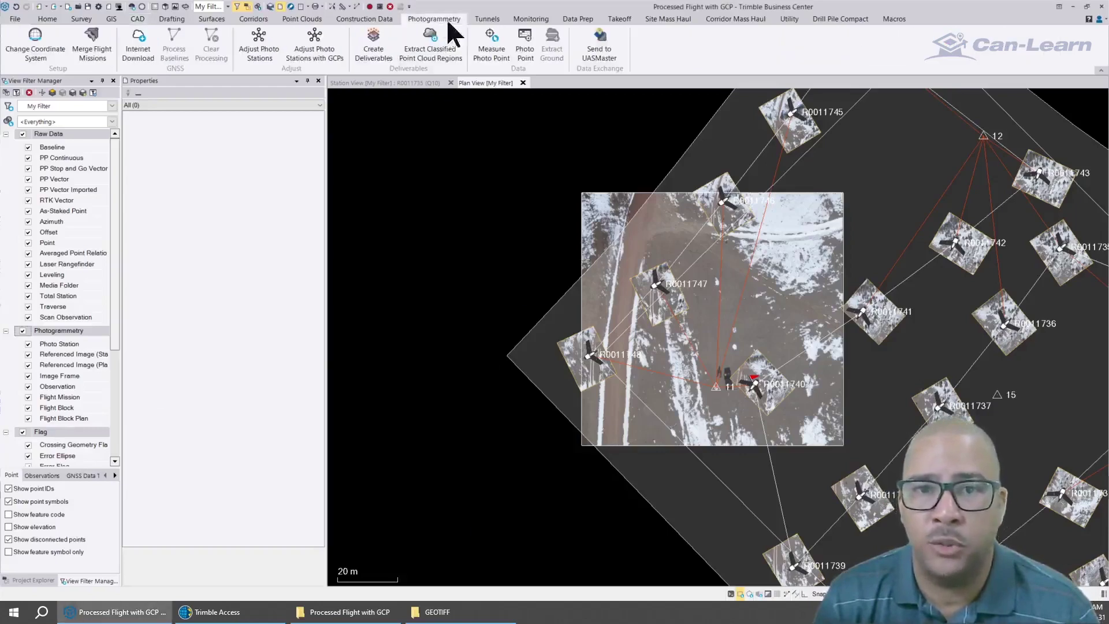
pyautogui.click(372, 43)
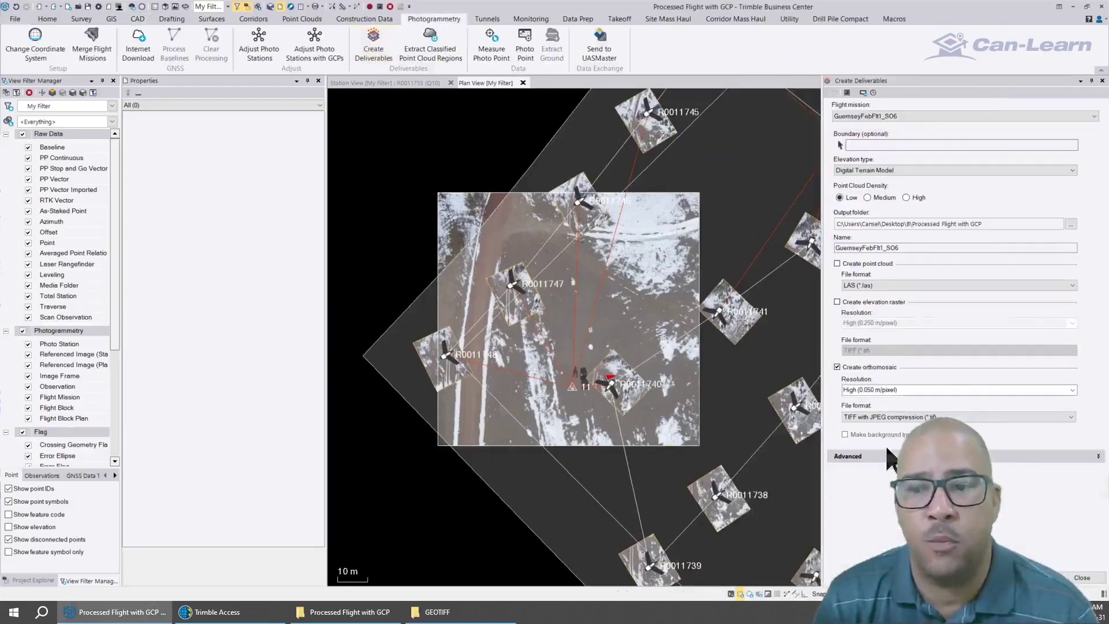
pyautogui.click(901, 417)
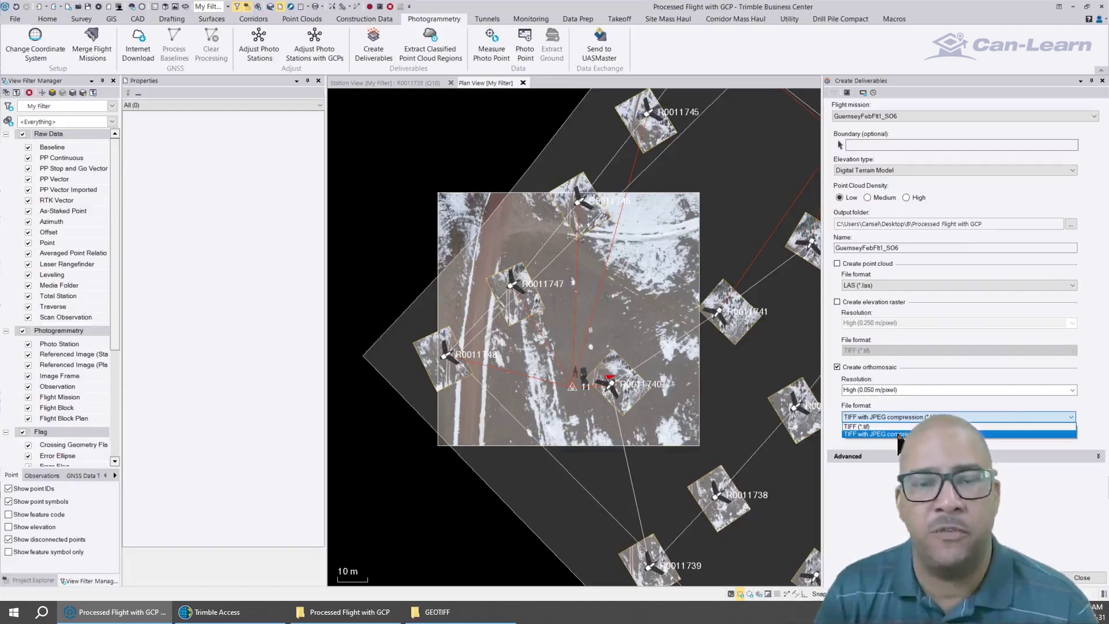
pyautogui.click(899, 434)
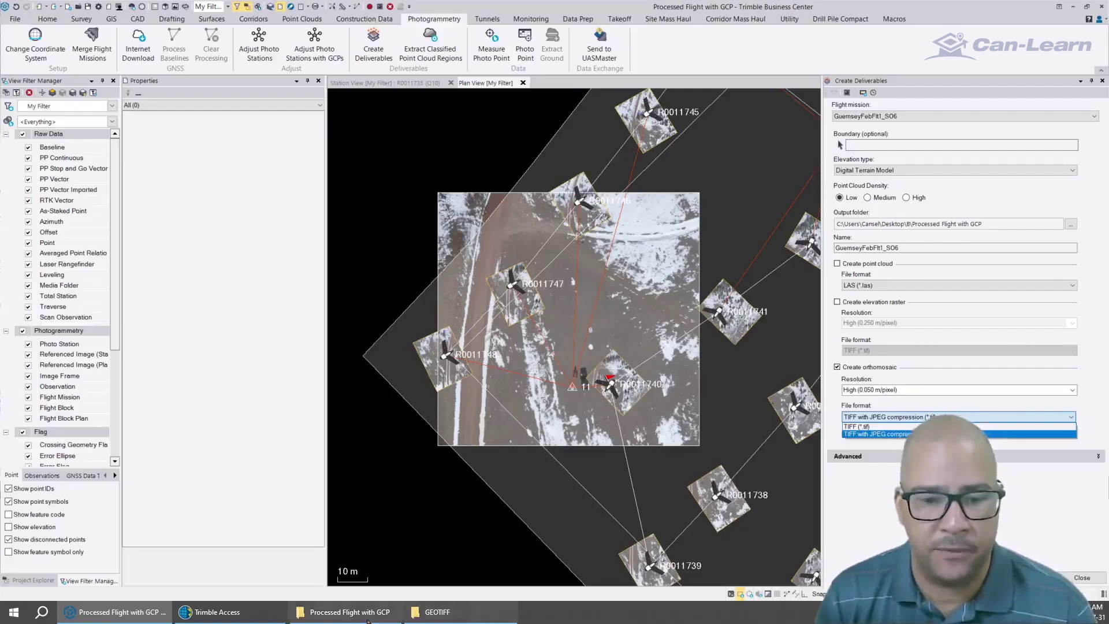
# - Check the orthomosaic file in the project folder and try to load the GuernseyFebFlt1_SO6 TIF as a map file in Trimble Access
pyautogui.click(349, 611)
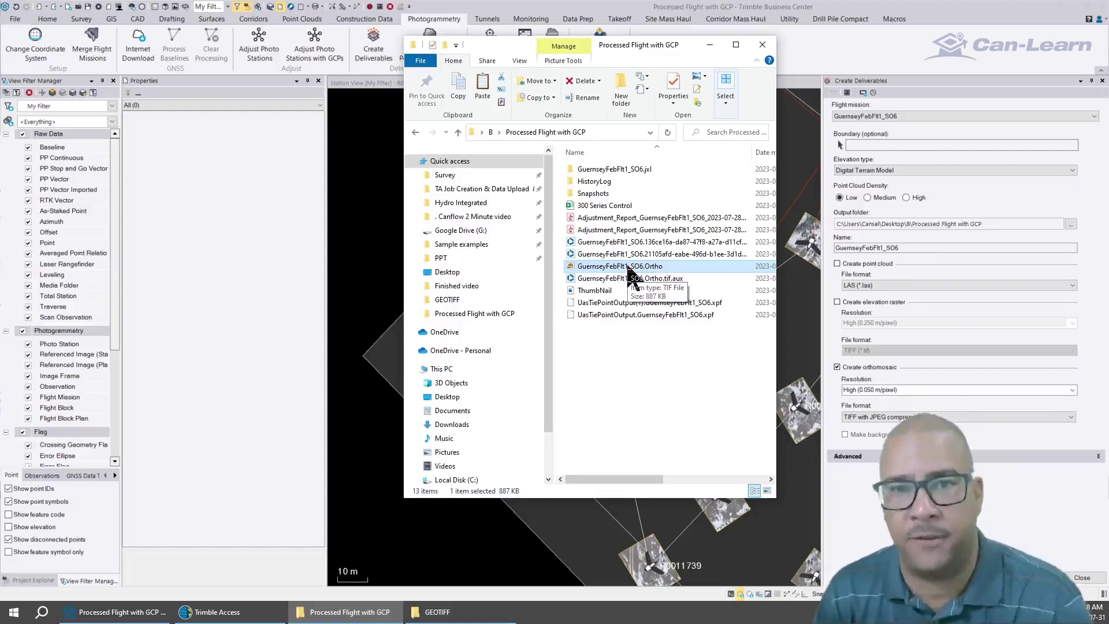
pyautogui.click(217, 612)
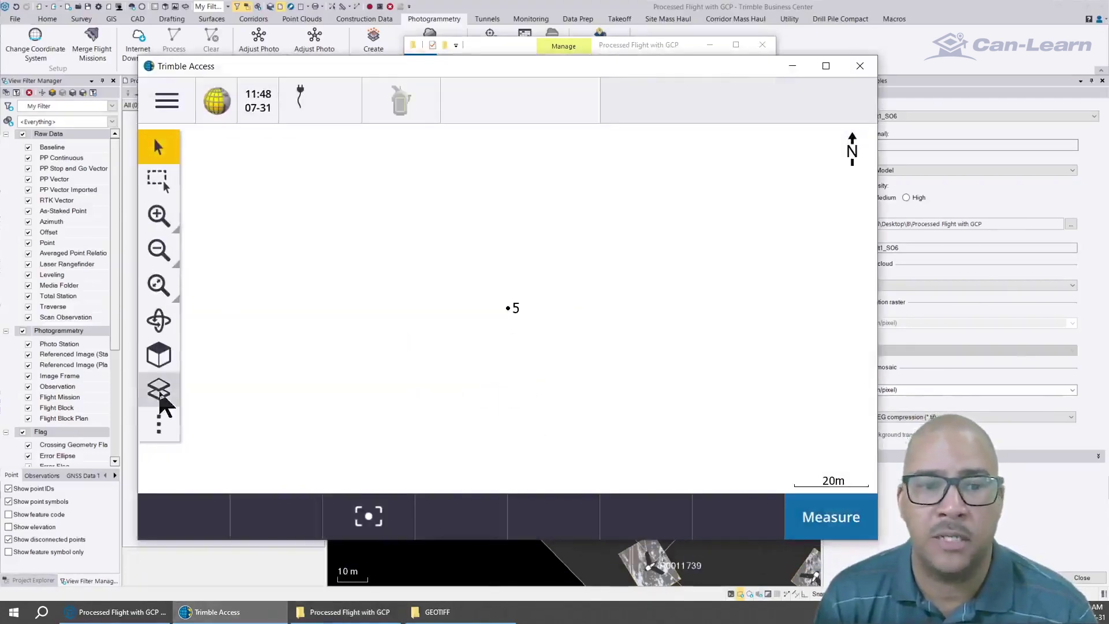
pyautogui.click(162, 394)
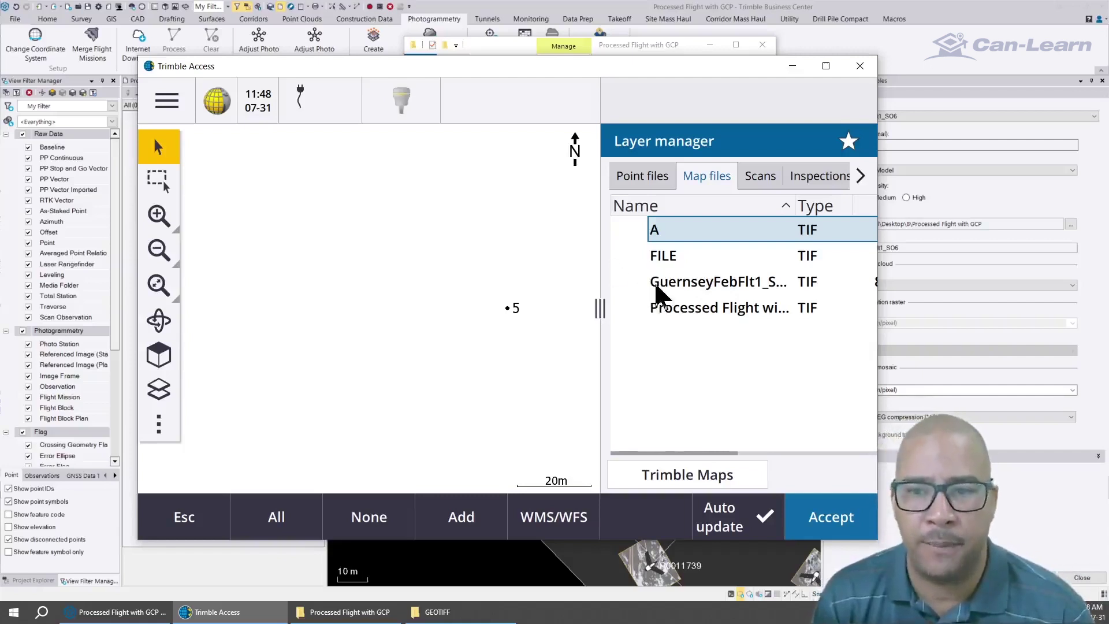
pyautogui.click(349, 612)
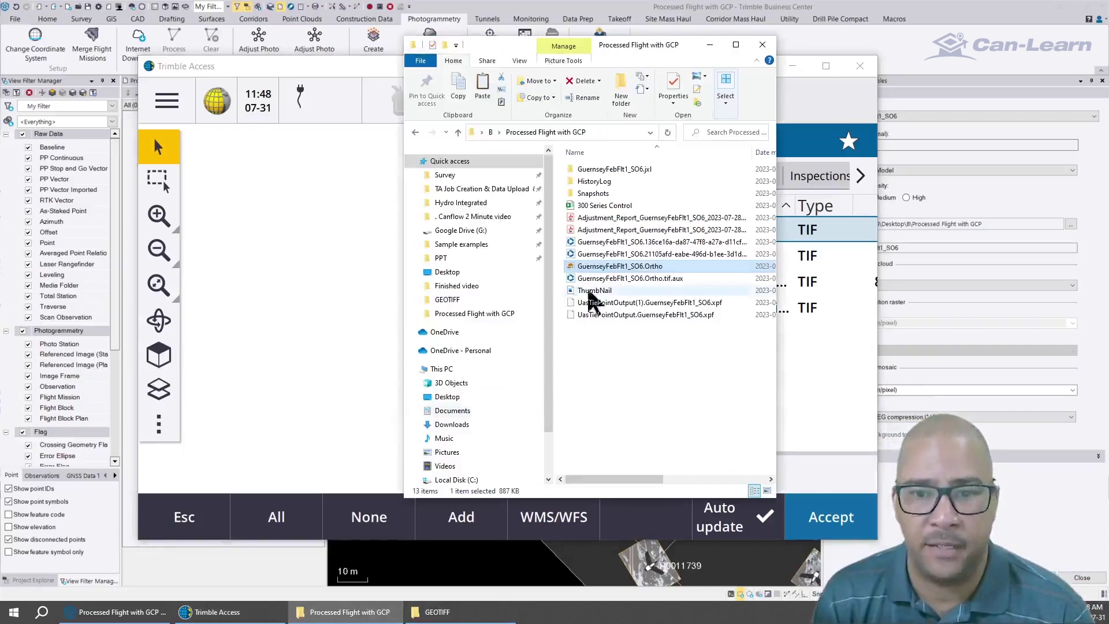
pyautogui.click(858, 421)
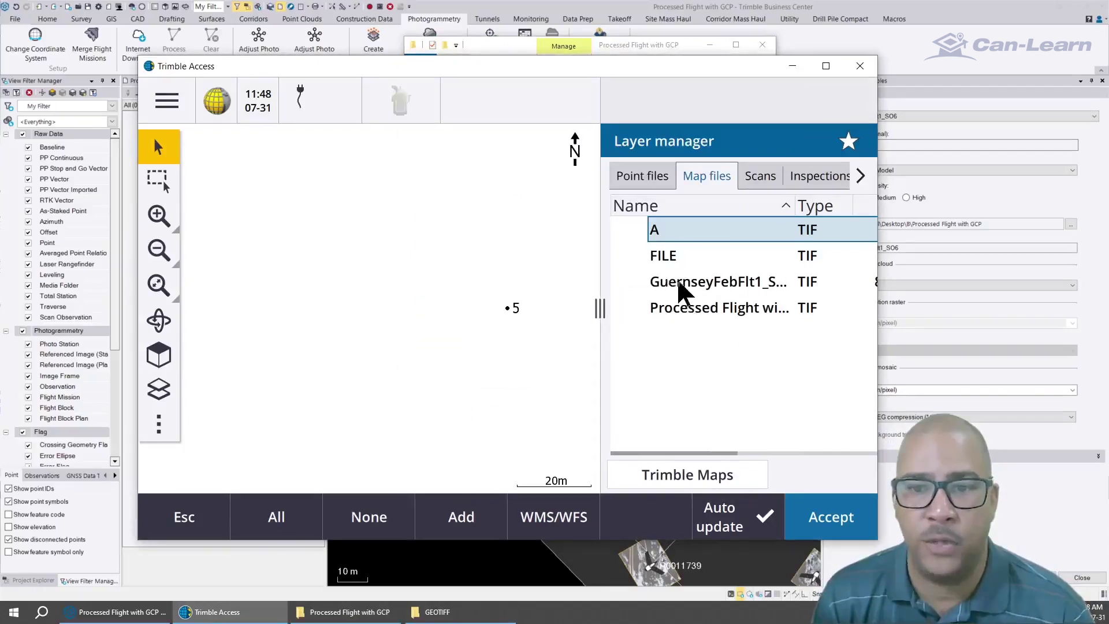
pyautogui.click(676, 292)
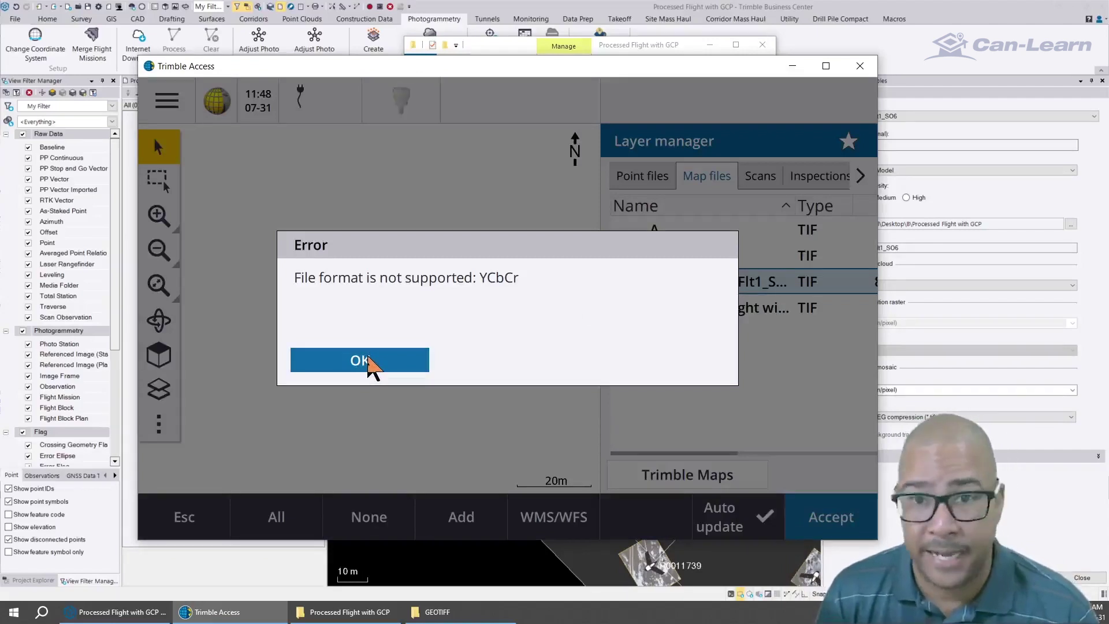
pyautogui.click(370, 362)
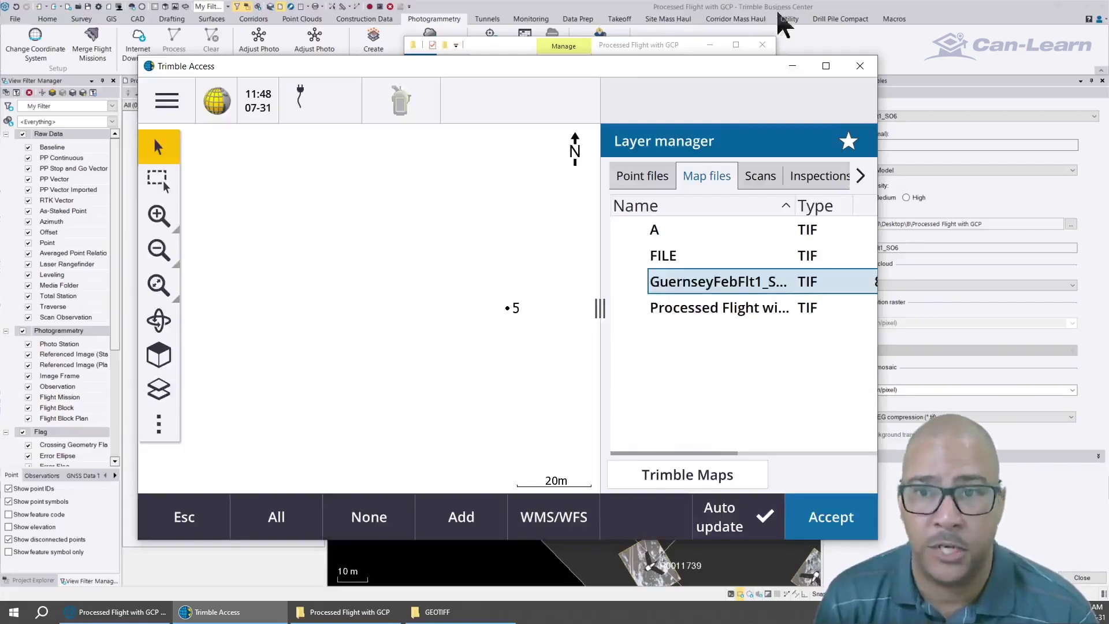
# - Switch back to Trimble Business Center and open the Capture Image command
pyautogui.click(894, 41)
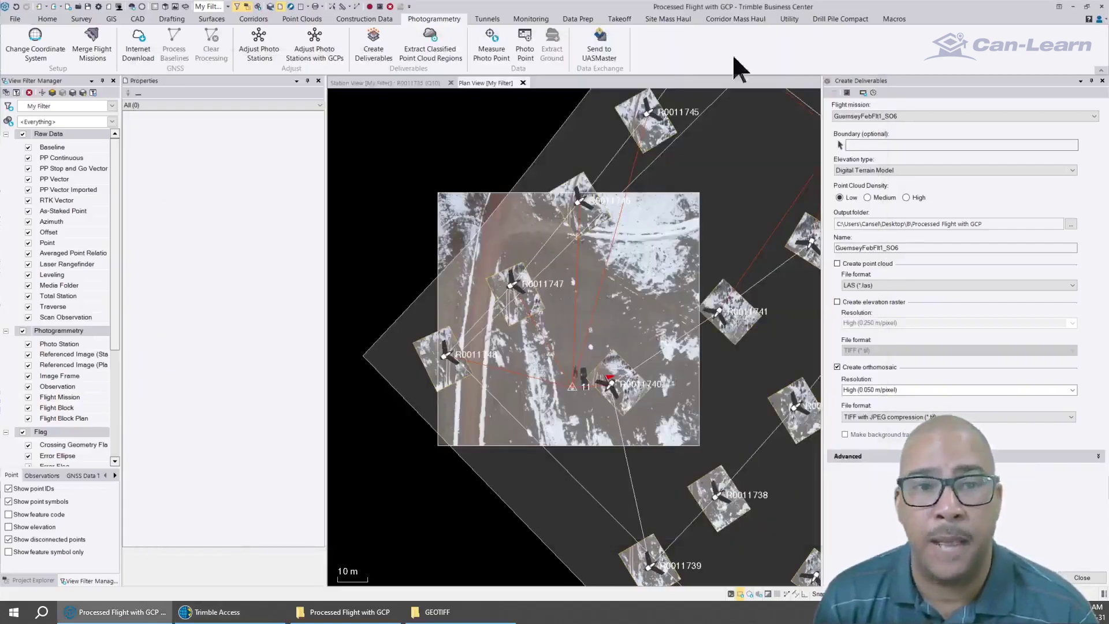
pyautogui.click(138, 19)
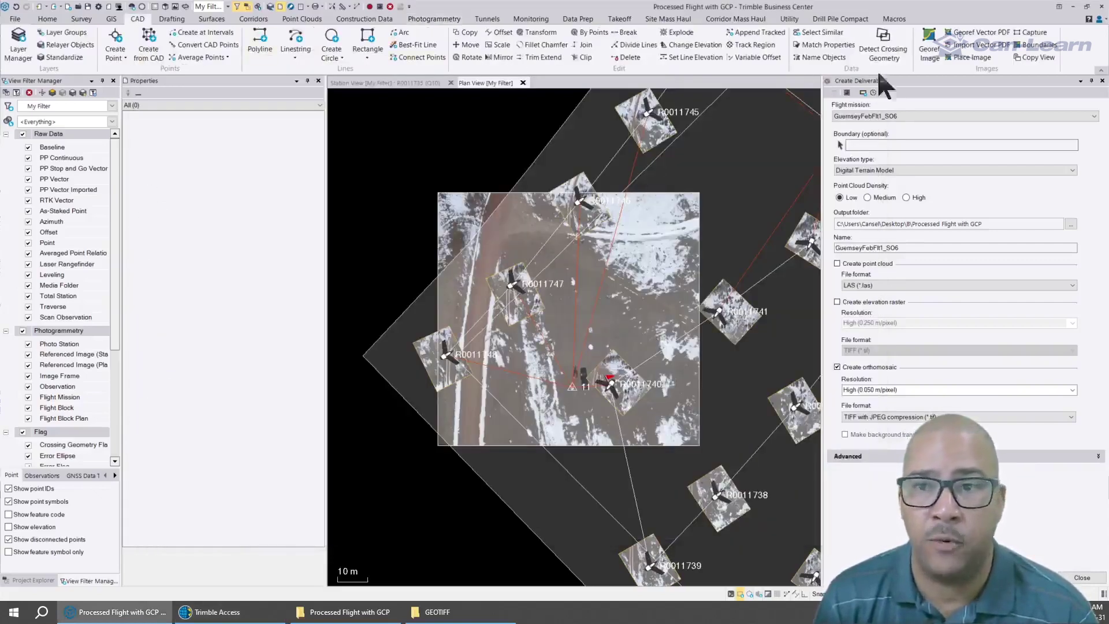
pyautogui.click(1026, 35)
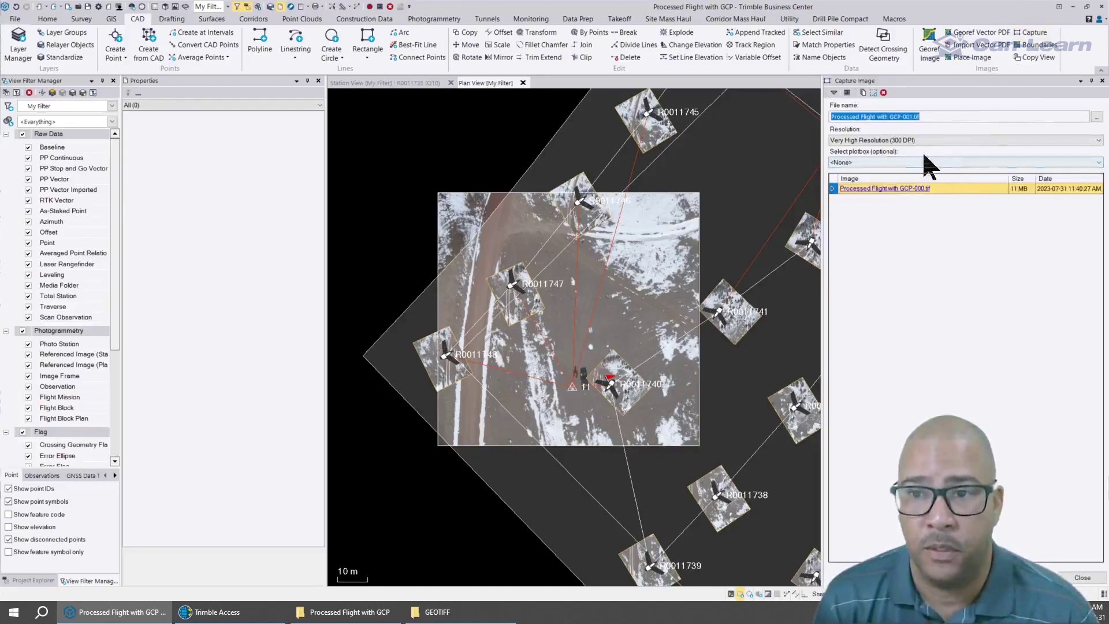
pyautogui.click(873, 93)
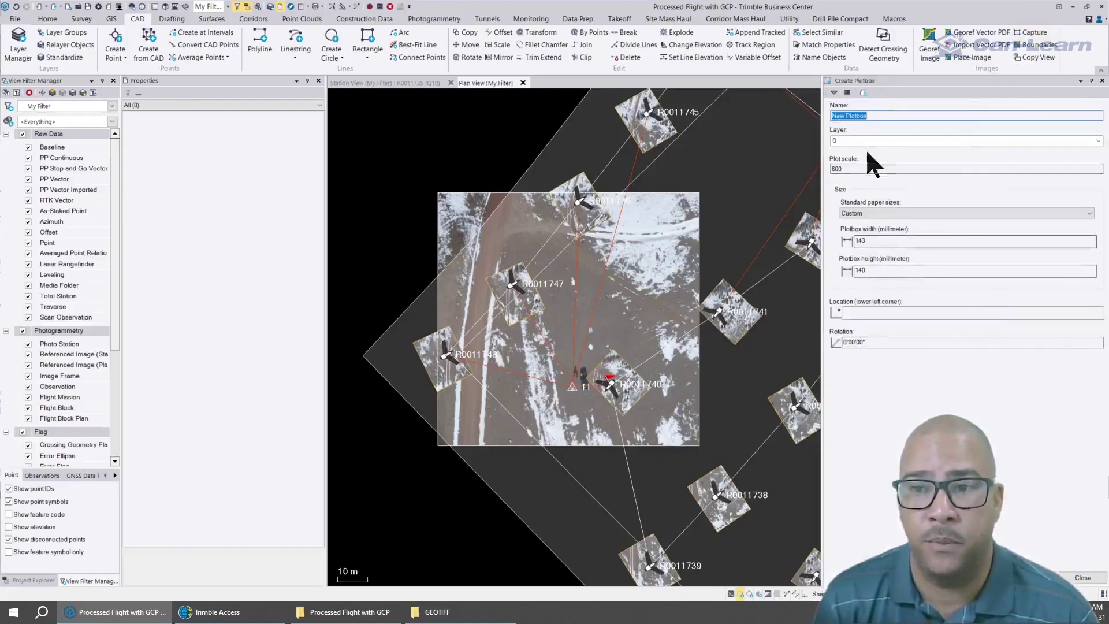
pyautogui.click(1083, 577)
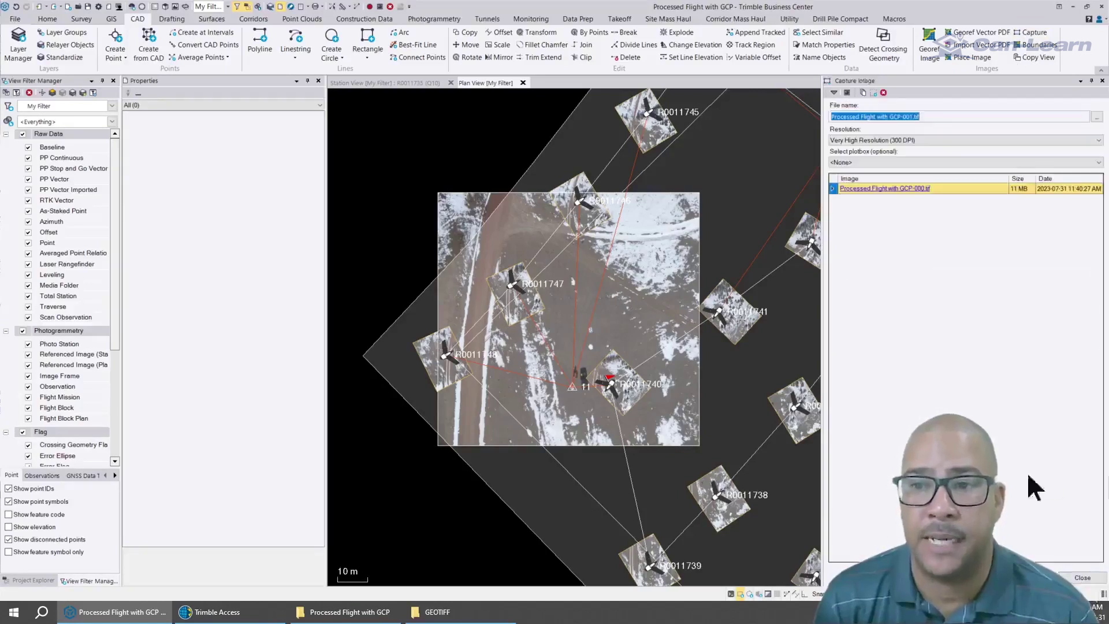
# - Create a plotbox 147 mm wide and 140 mm high over the orthomosaic, with its lower left corner on the image's lower left corner
pyautogui.click(872, 92)
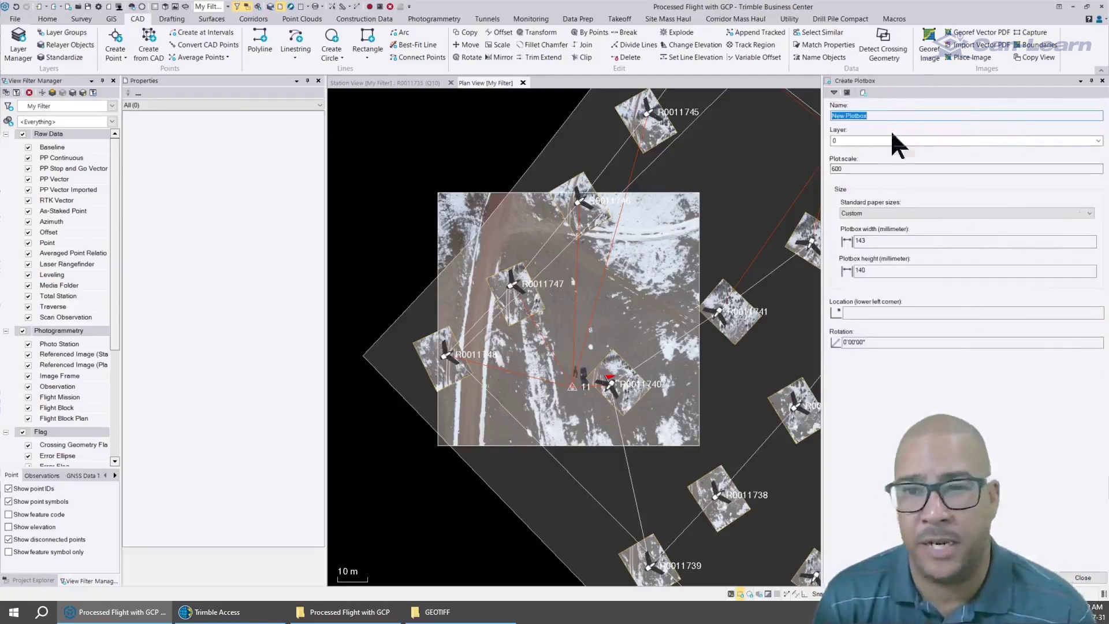
pyautogui.click(871, 245)
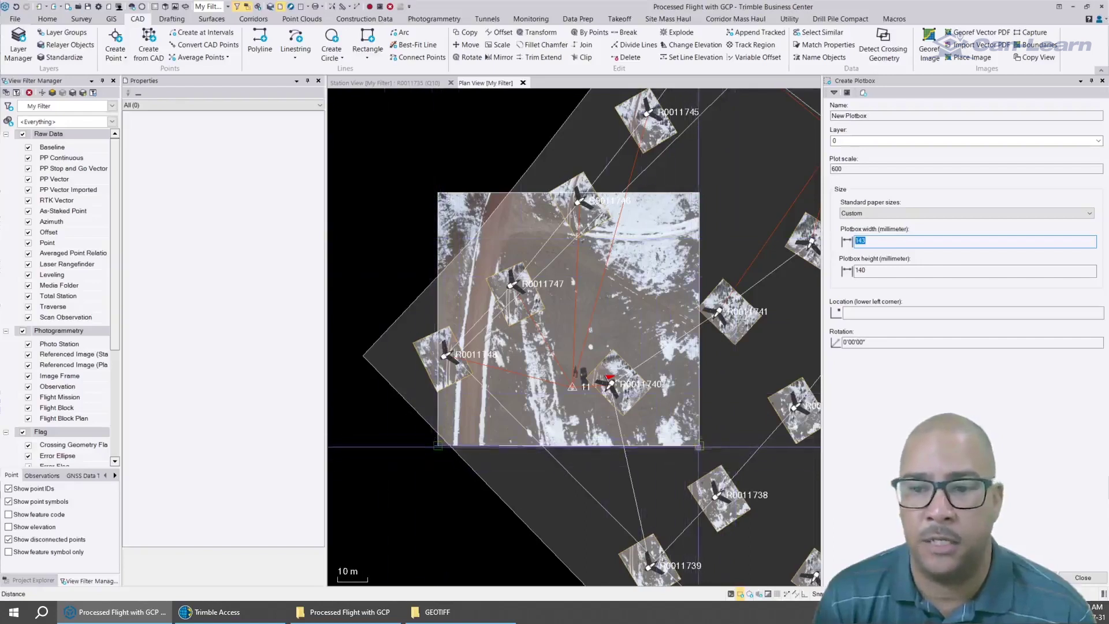
pyautogui.write('147')
pyautogui.click(865, 270)
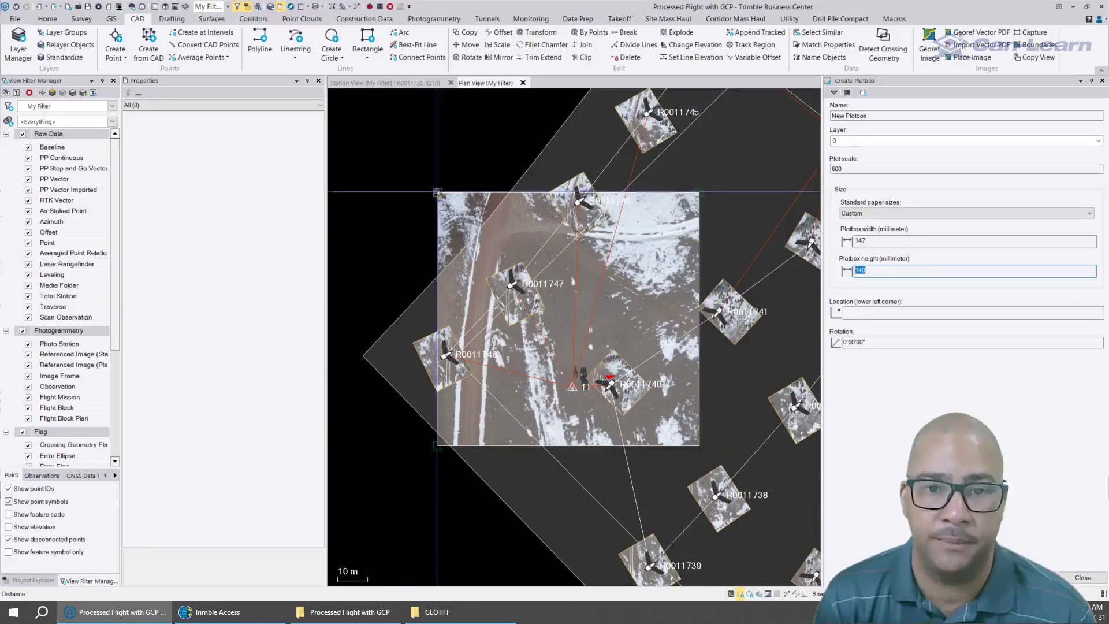
pyautogui.click(881, 312)
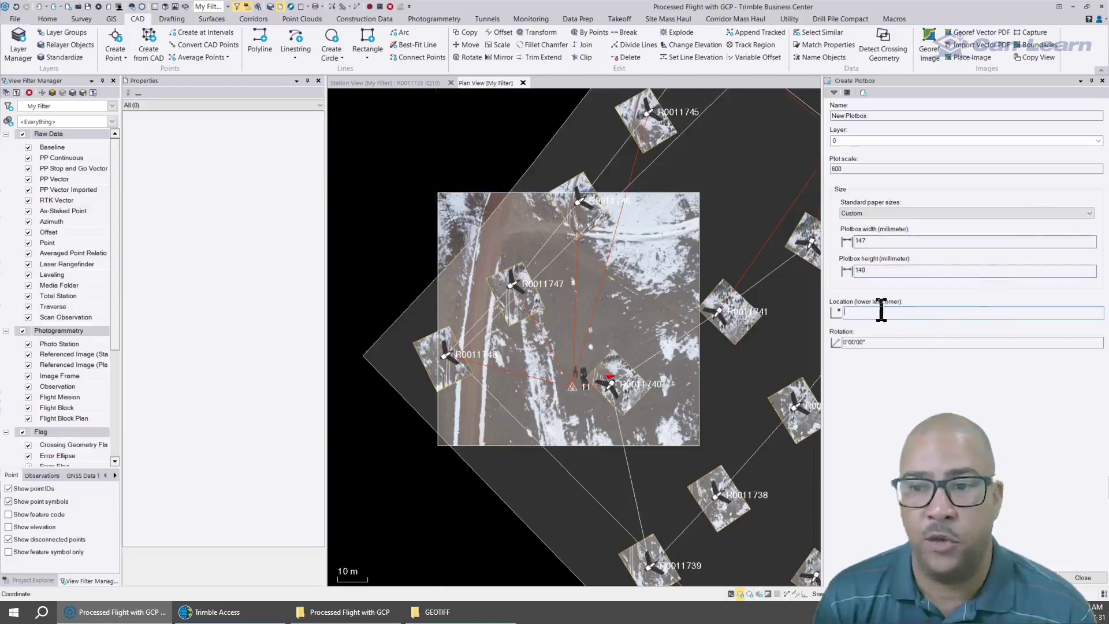
pyautogui.click(437, 446)
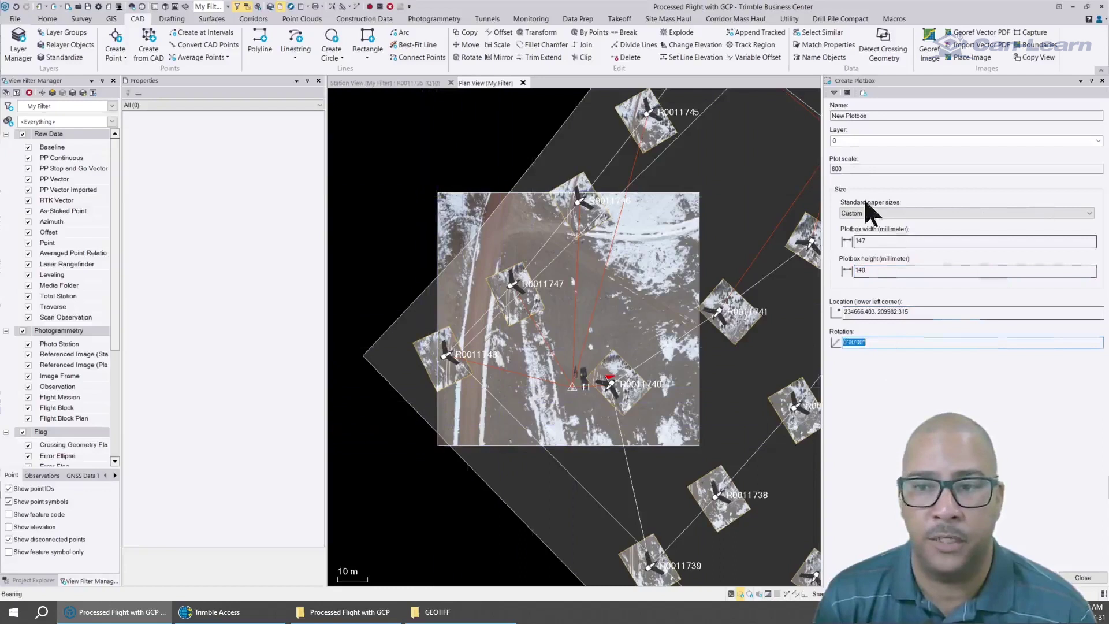
pyautogui.press('Return')
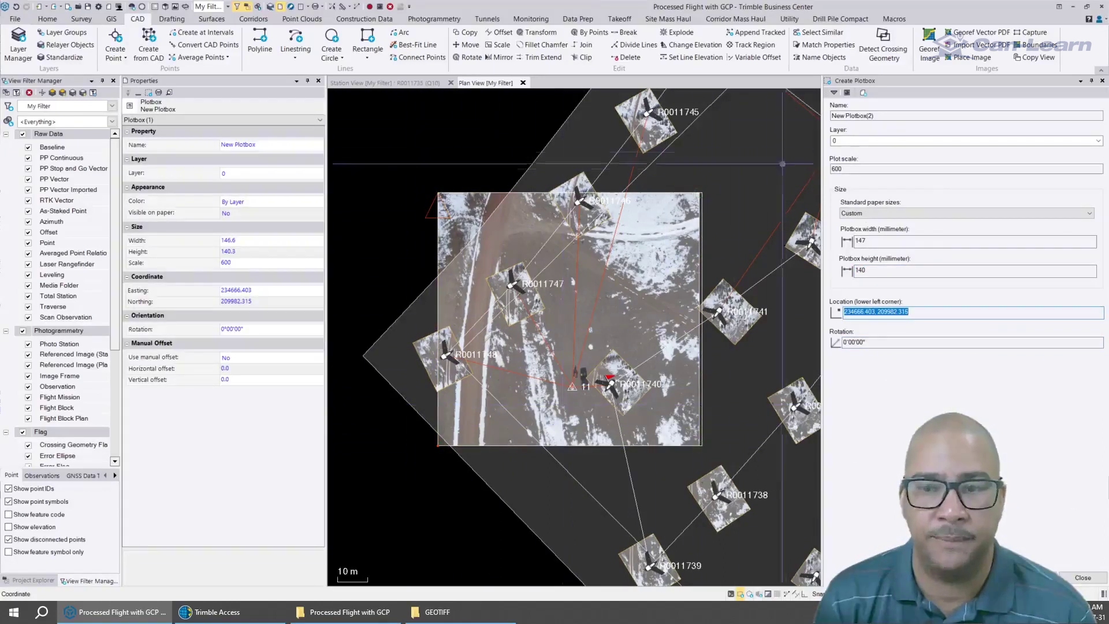
pyautogui.click(1081, 578)
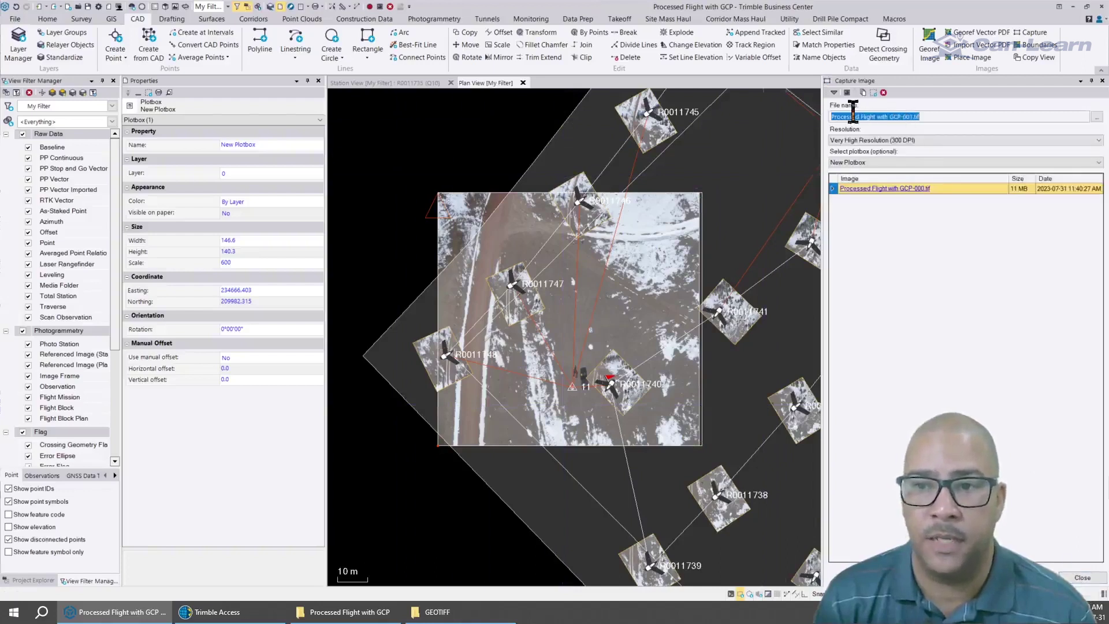
# - Capture the New Plotbox area at Very High Resolution (300 DPI) as Processed Flight with GCP-001.tif
pyautogui.click(892, 163)
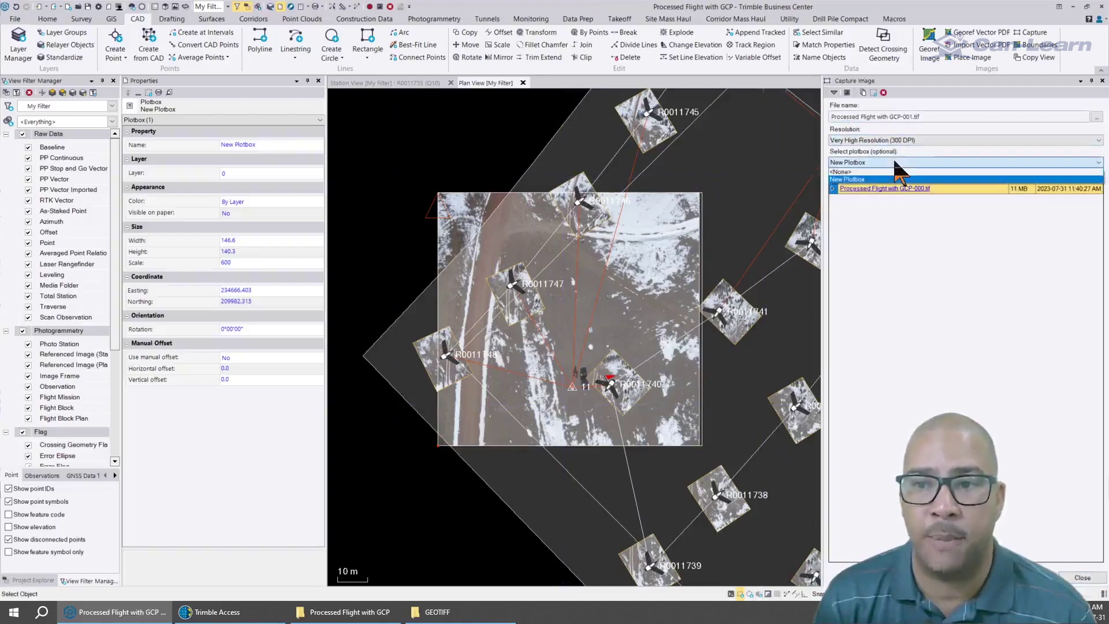
pyautogui.click(891, 164)
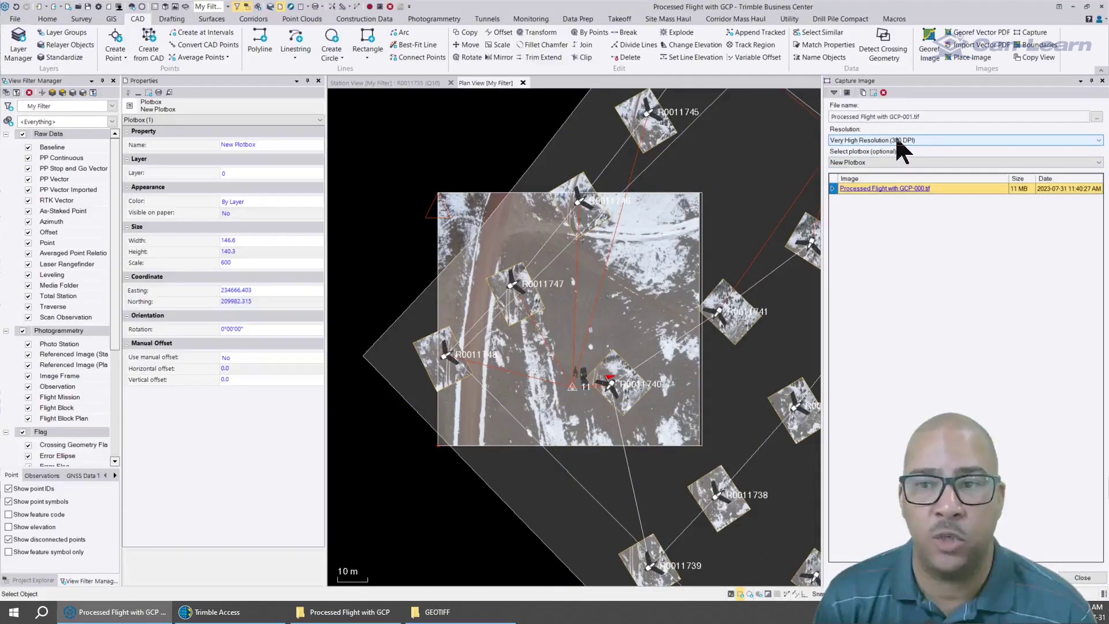
pyautogui.click(902, 141)
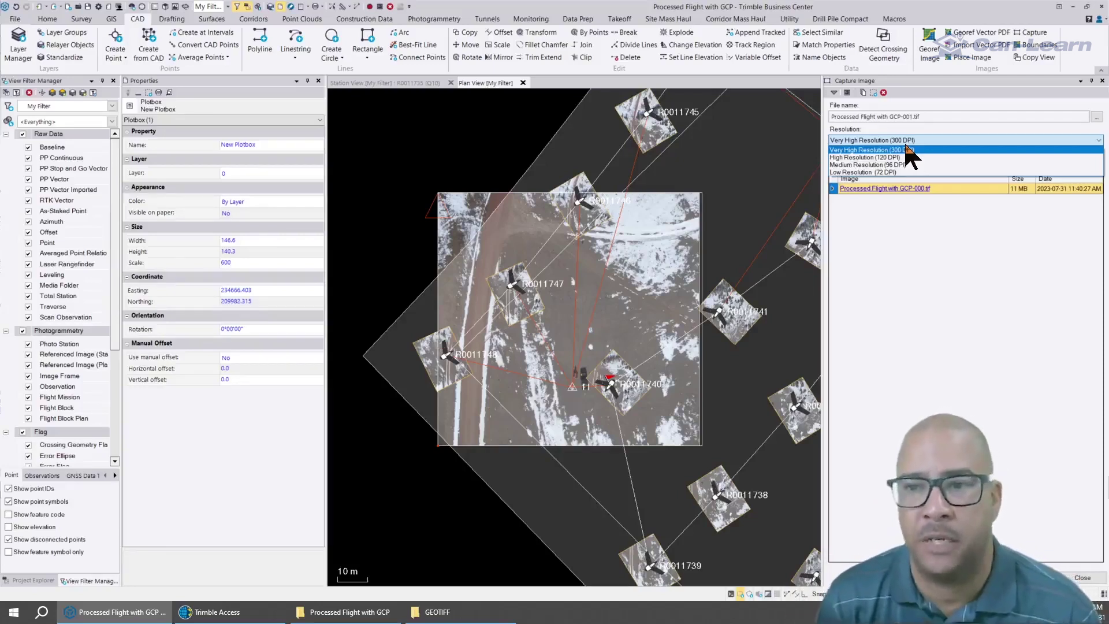
pyautogui.click(905, 148)
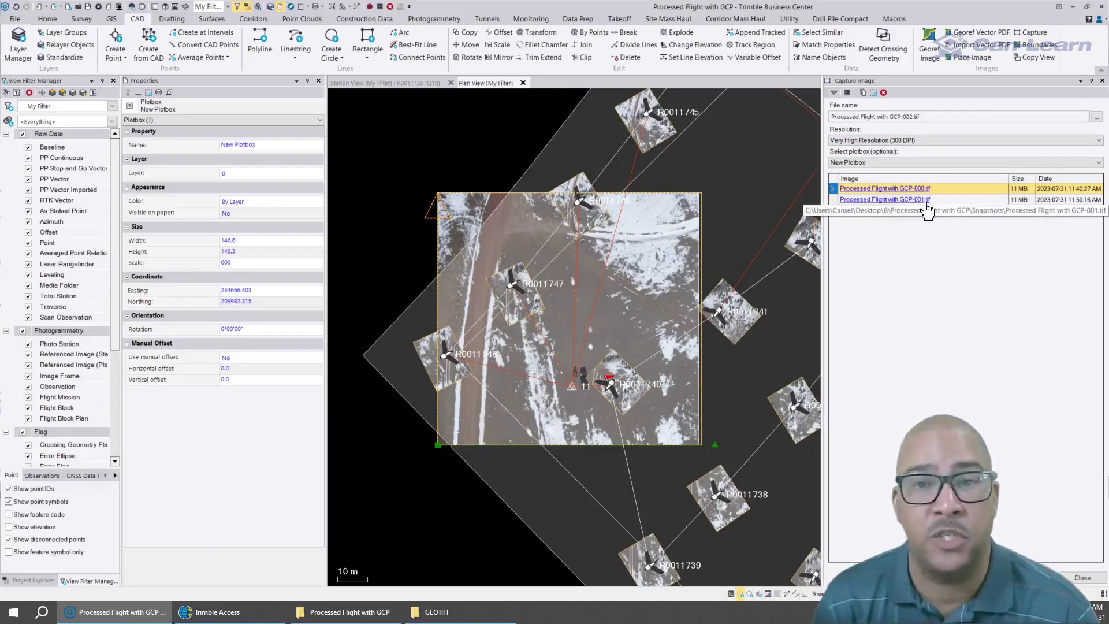
# - Copy the Snapshots folder path from the capture's save location and open that folder in File Explorer
pyautogui.click(1096, 117)
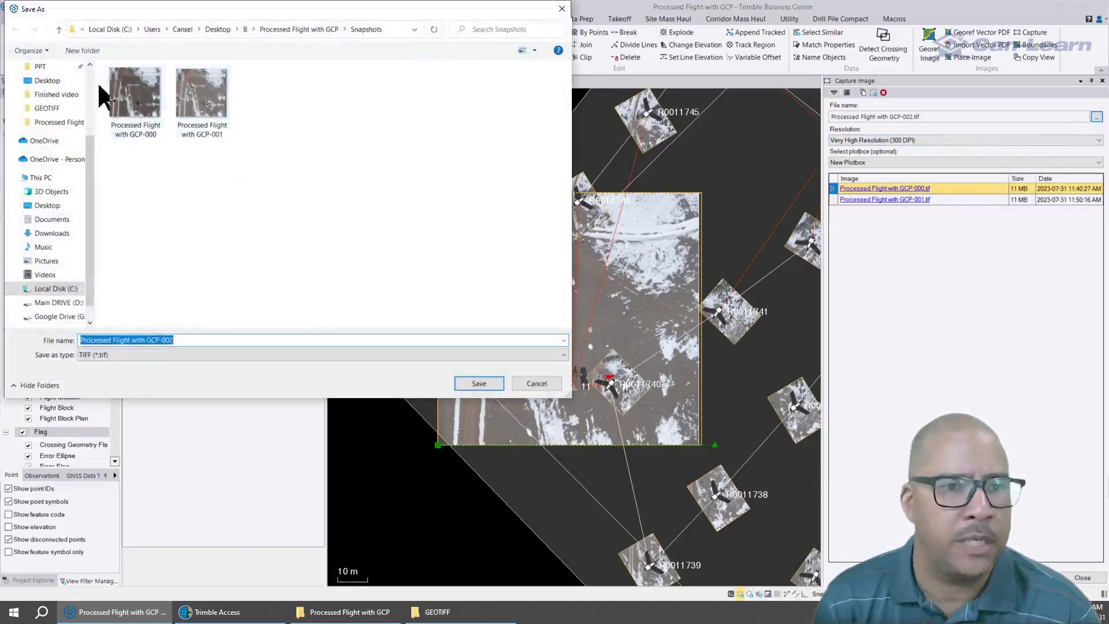
pyautogui.click(398, 33)
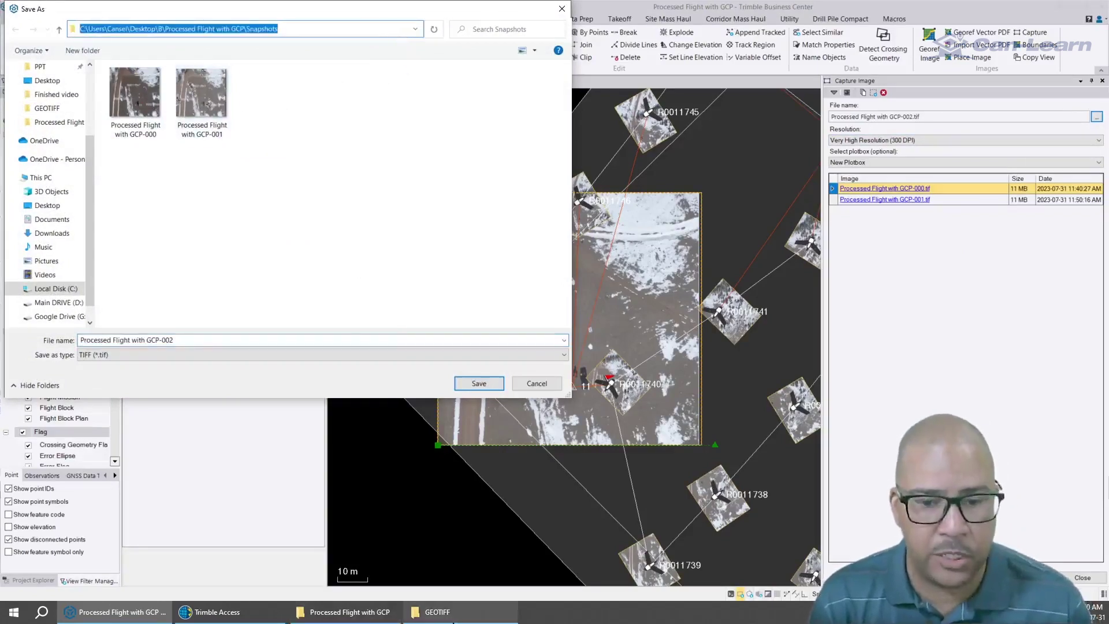
pyautogui.click(358, 612)
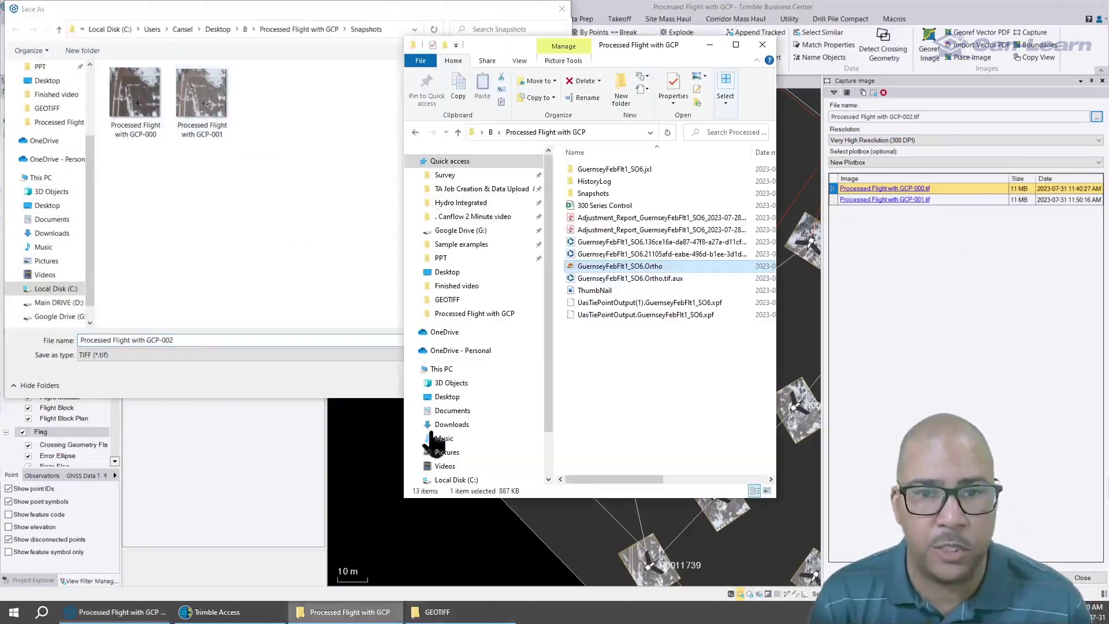
pyautogui.click(620, 133)
pyautogui.hotkey('ctrl', 'x')
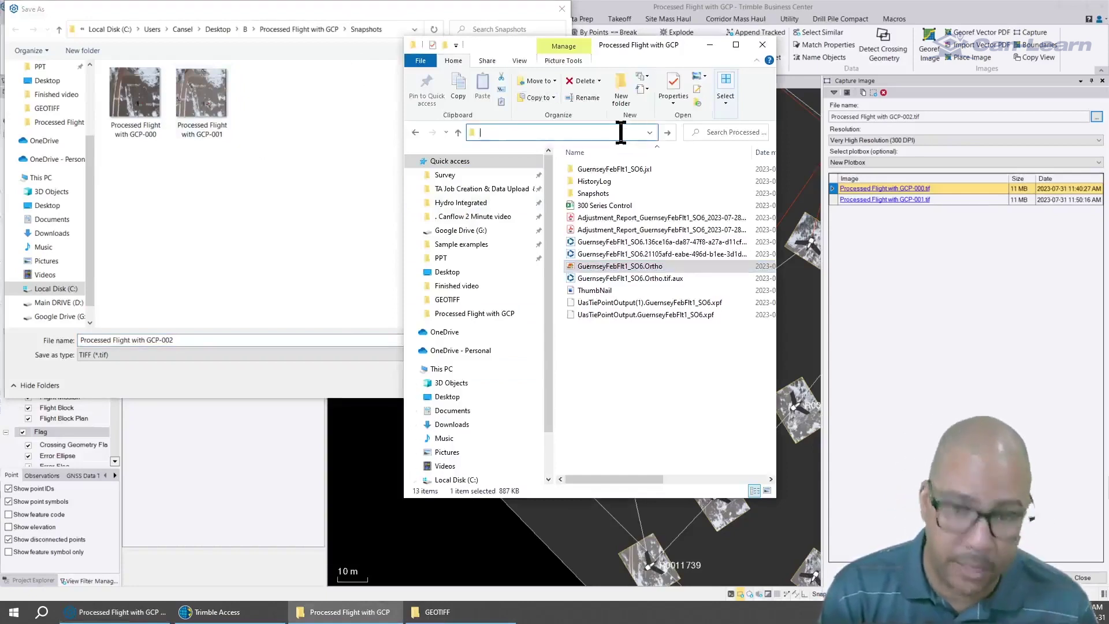
pyautogui.hotkey('ctrl', 'v')
pyautogui.press('Return')
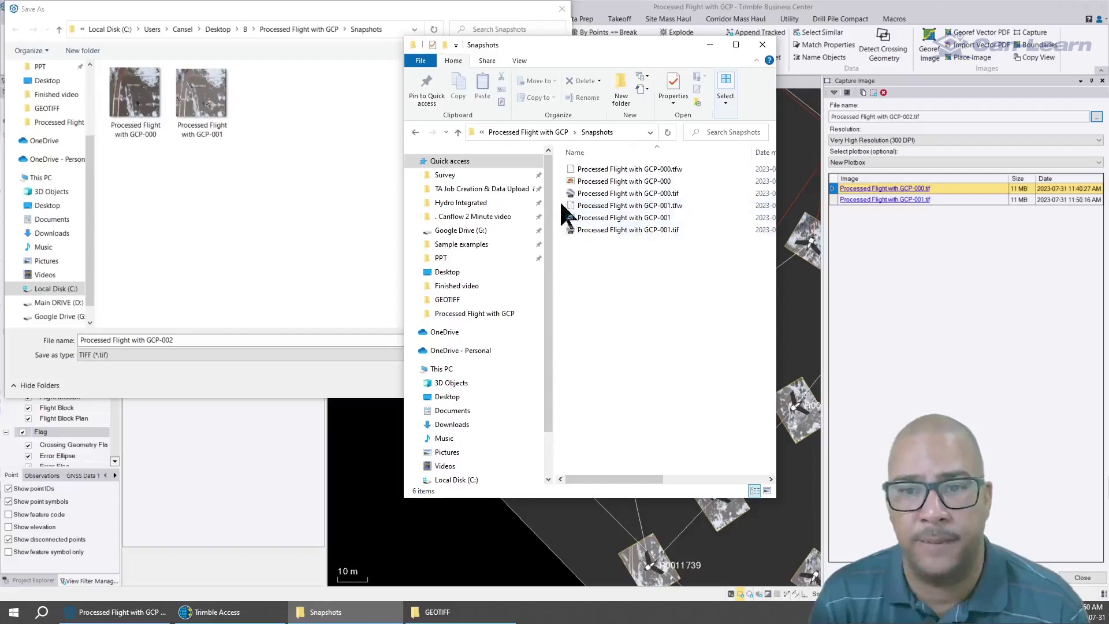
# - Copy the three Processed Flight with GCP-001 files from the Snapshots folder into the GEOTIFF project folder
pyautogui.moveTo(560, 200); pyautogui.dragTo(598, 236)
pyautogui.rightClick(602, 213)
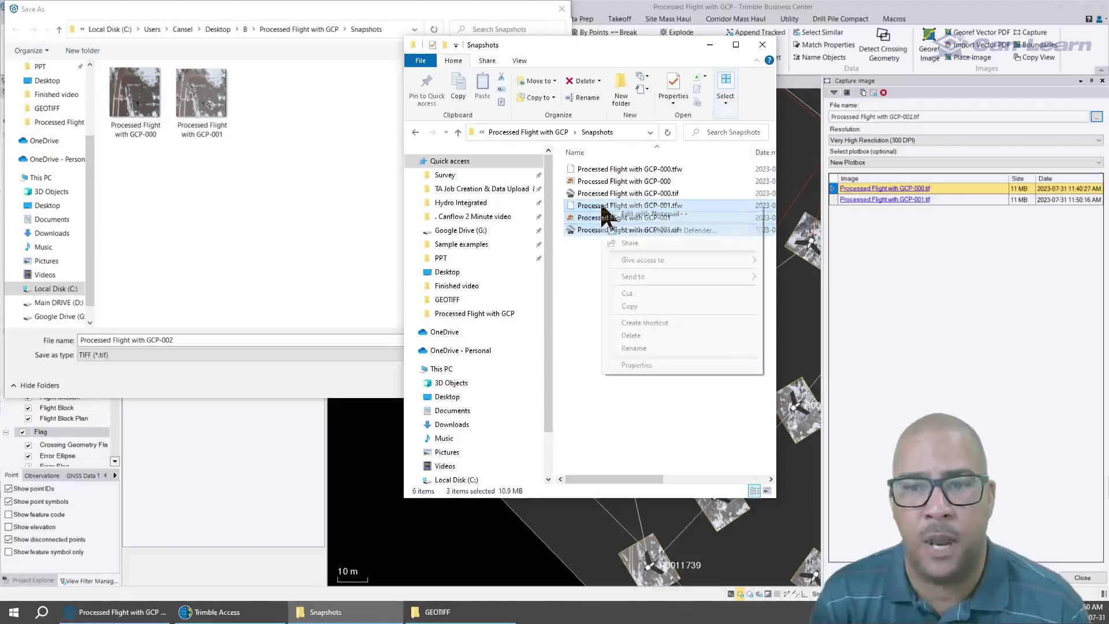
pyautogui.click(628, 293)
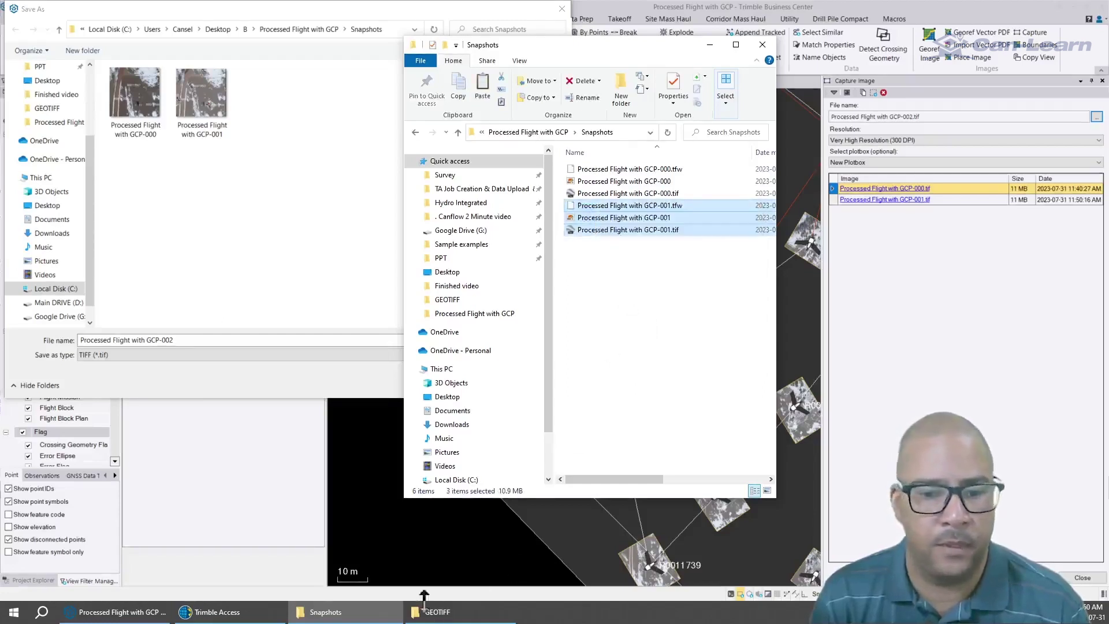
pyautogui.click(456, 609)
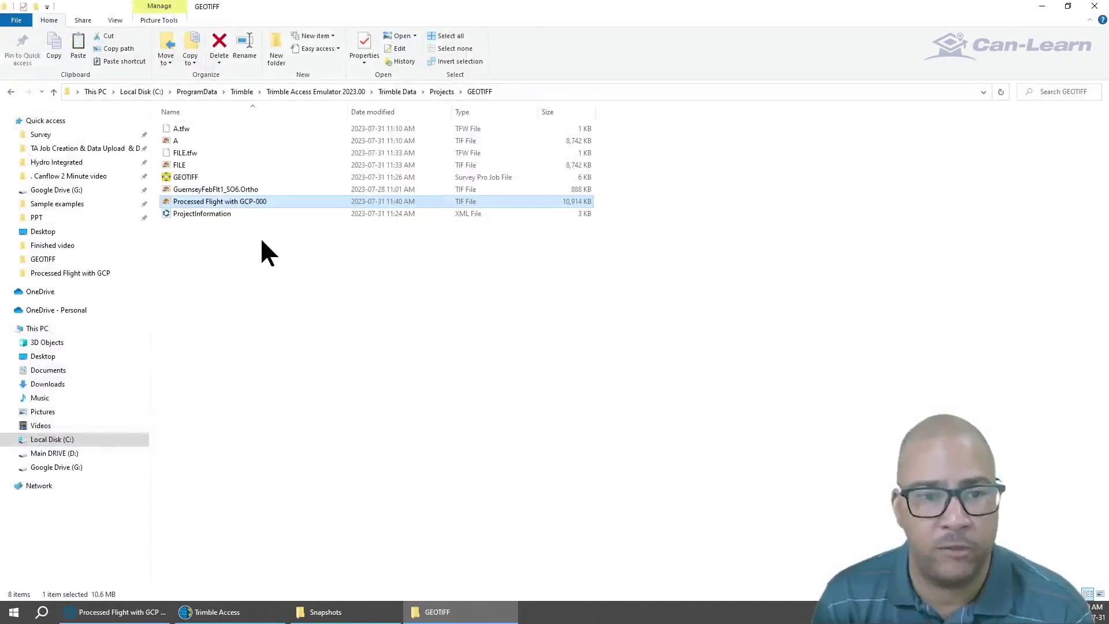
pyautogui.rightClick(263, 240)
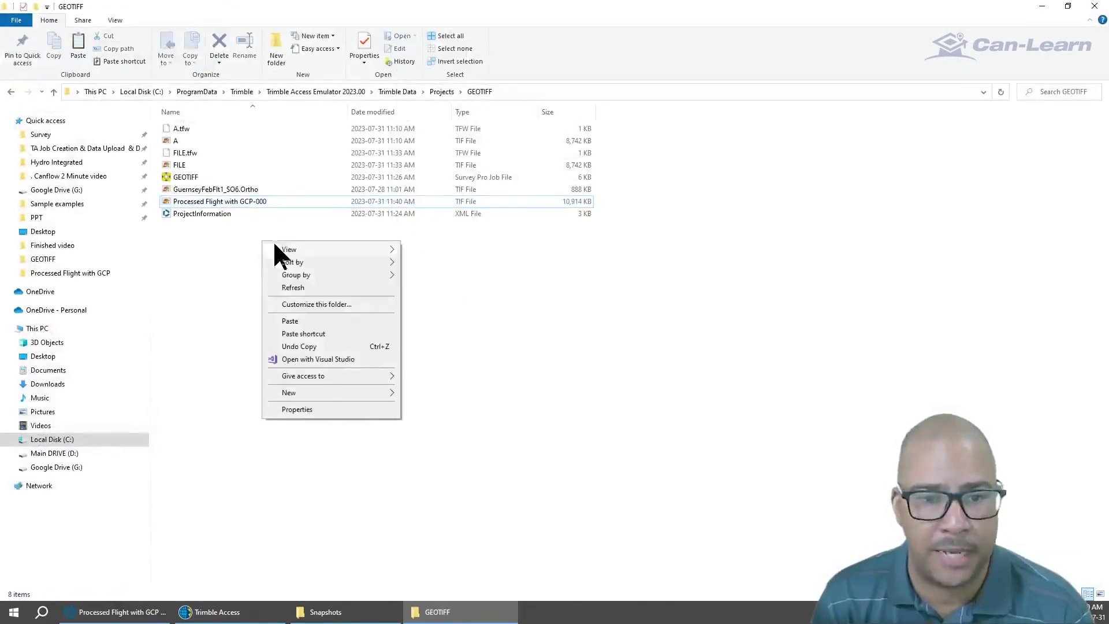
pyautogui.click(292, 321)
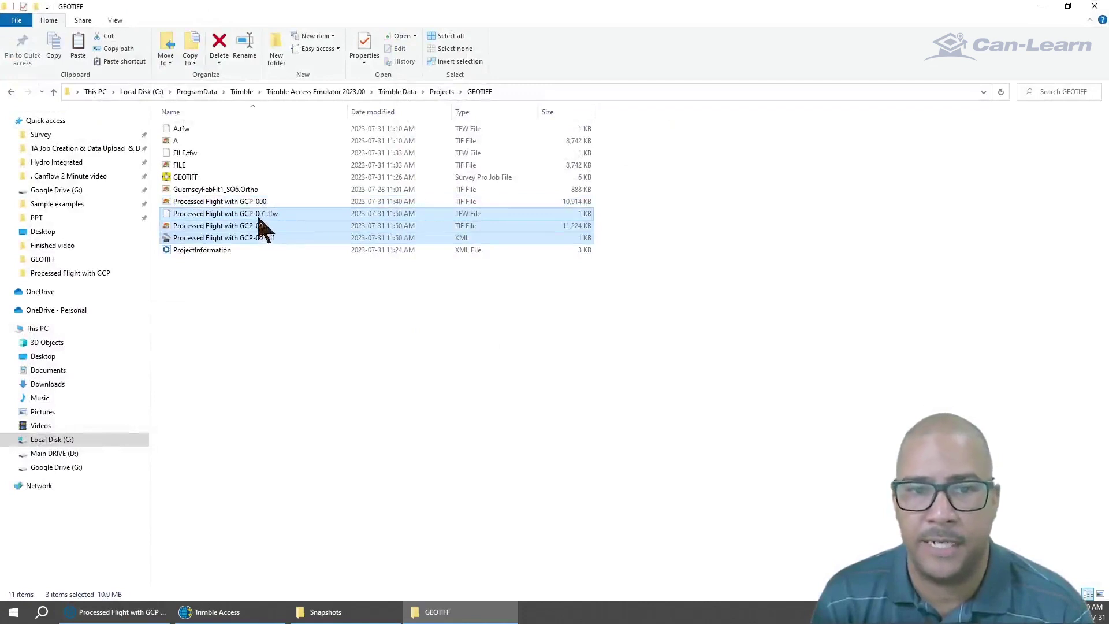
# - Switch to Trimble Access, maximize its window and widen the Name column of the map files list to show full file names
pyautogui.click(217, 611)
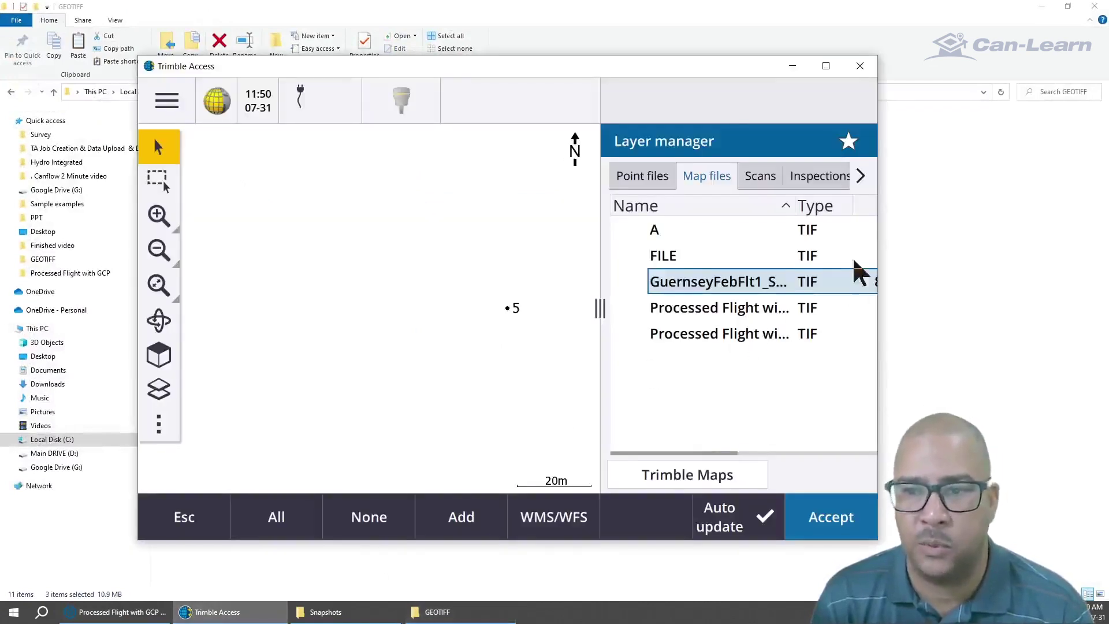
pyautogui.click(825, 66)
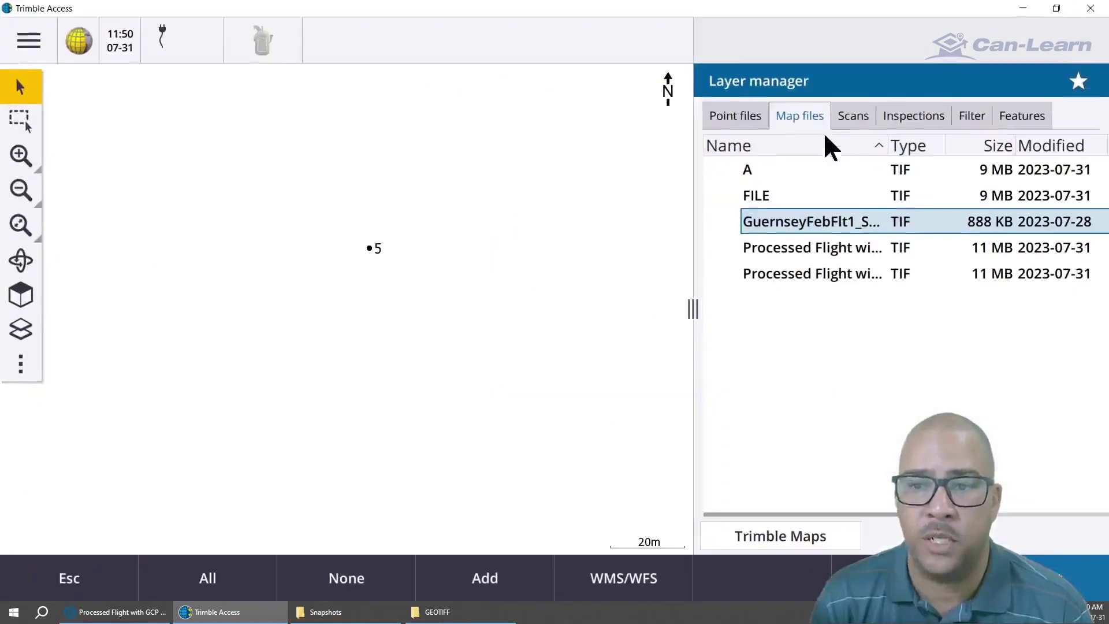
pyautogui.click(886, 143)
pyautogui.moveTo(891, 148); pyautogui.dragTo(981, 151)
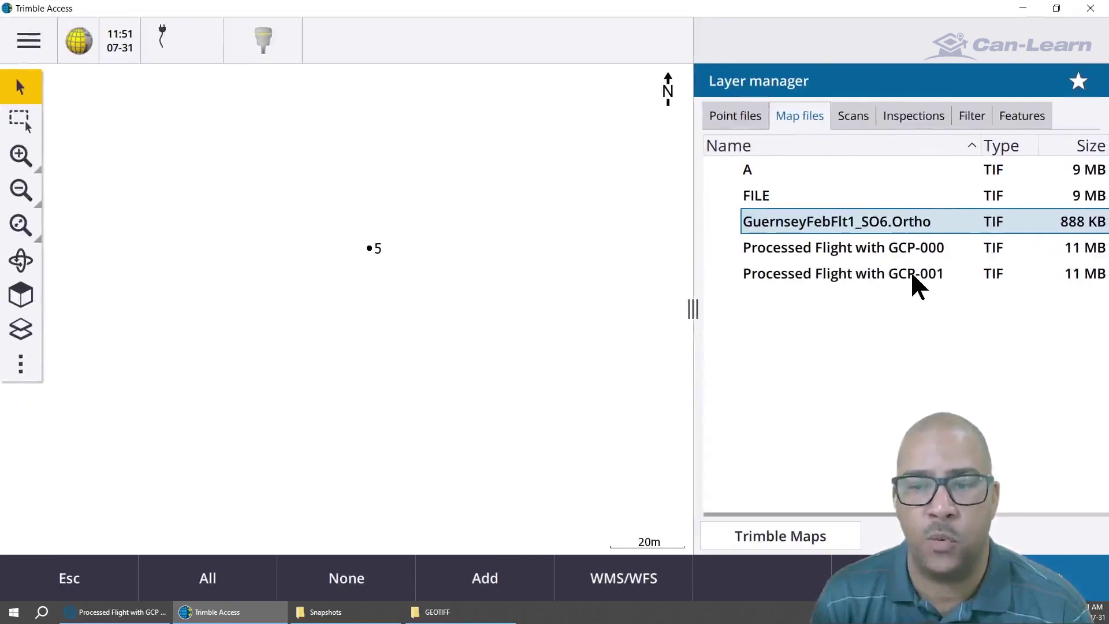
# - Try to display the GuernseyFebFlt1_SO6.Ortho map file, dismiss the error, and turn on the Processed Flight with GCP-001 map file
pyautogui.click(843, 223)
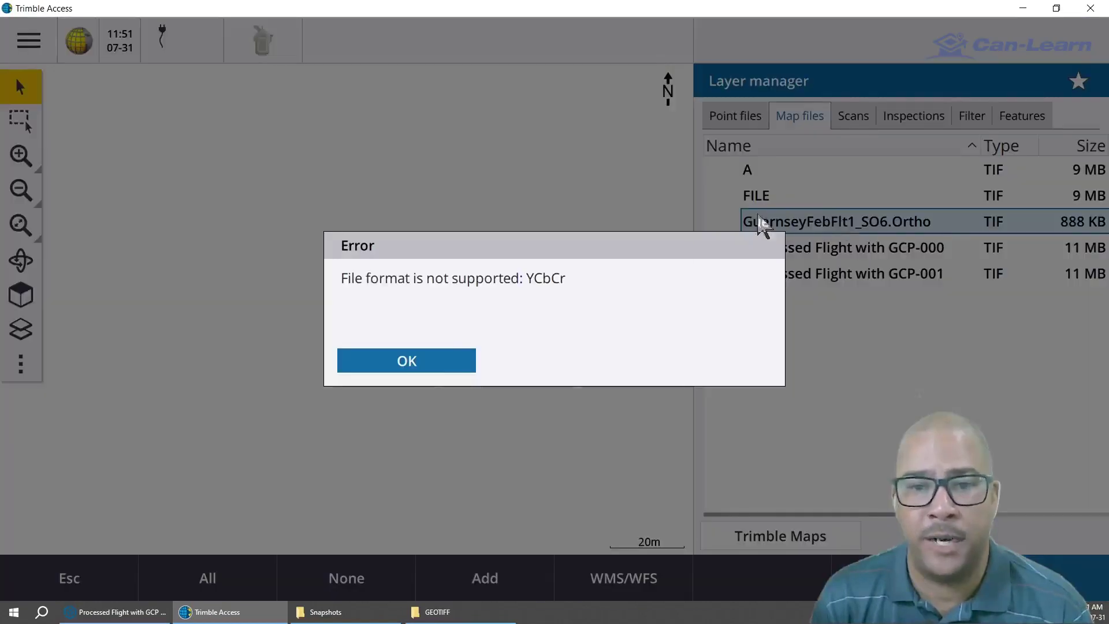
pyautogui.click(444, 353)
pyautogui.click(834, 274)
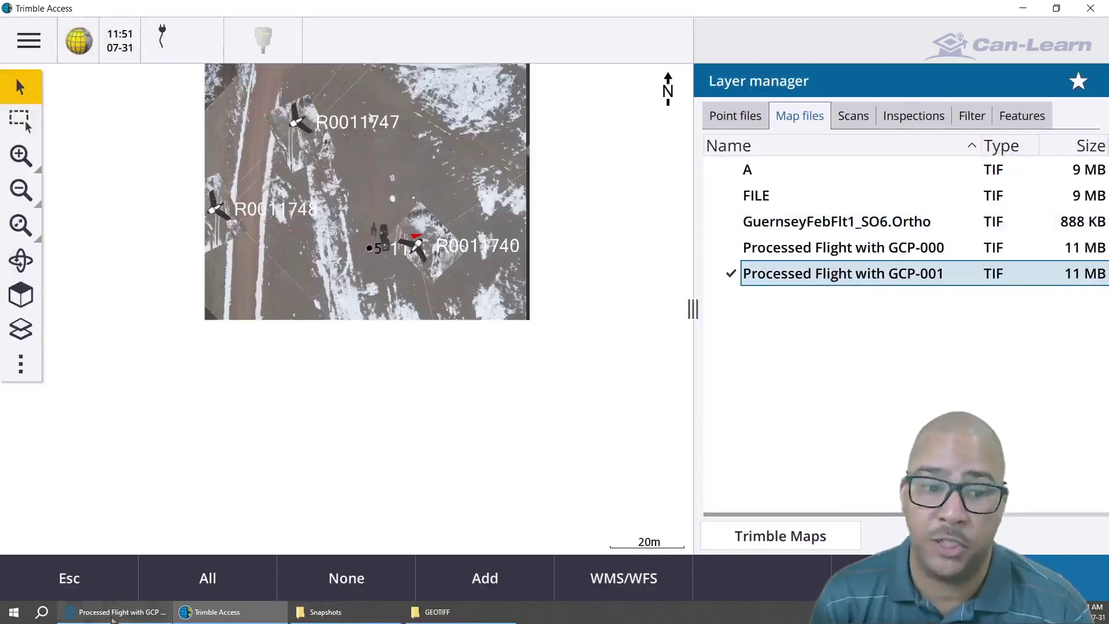
# - Close the open Save As dialog in Trimble Business Center without saving and return to Trimble Access
pyautogui.click(115, 612)
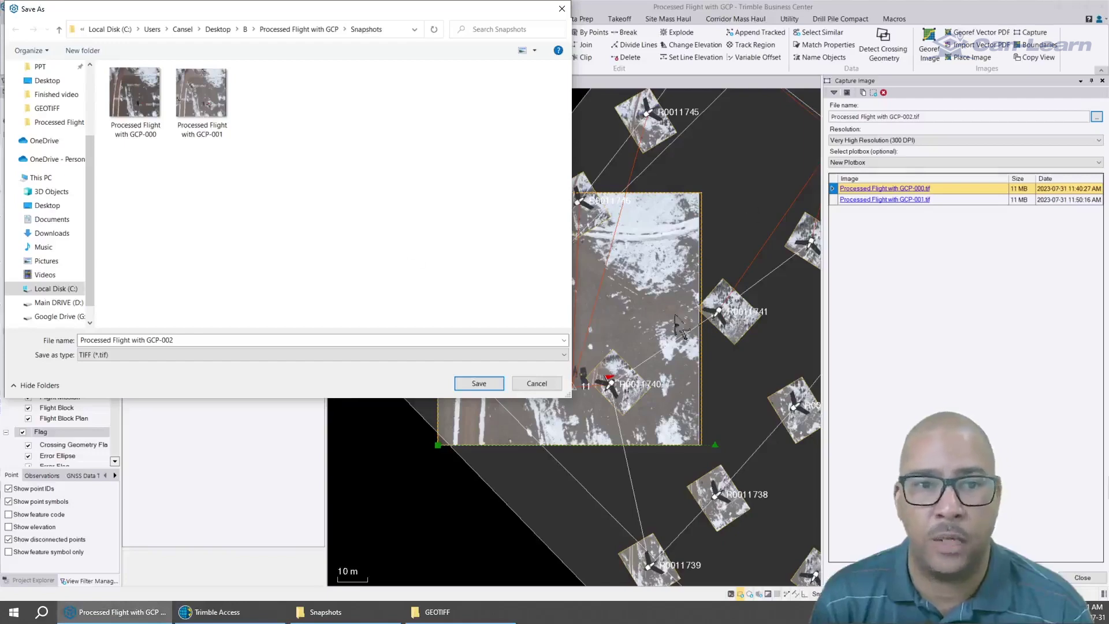
pyautogui.click(561, 9)
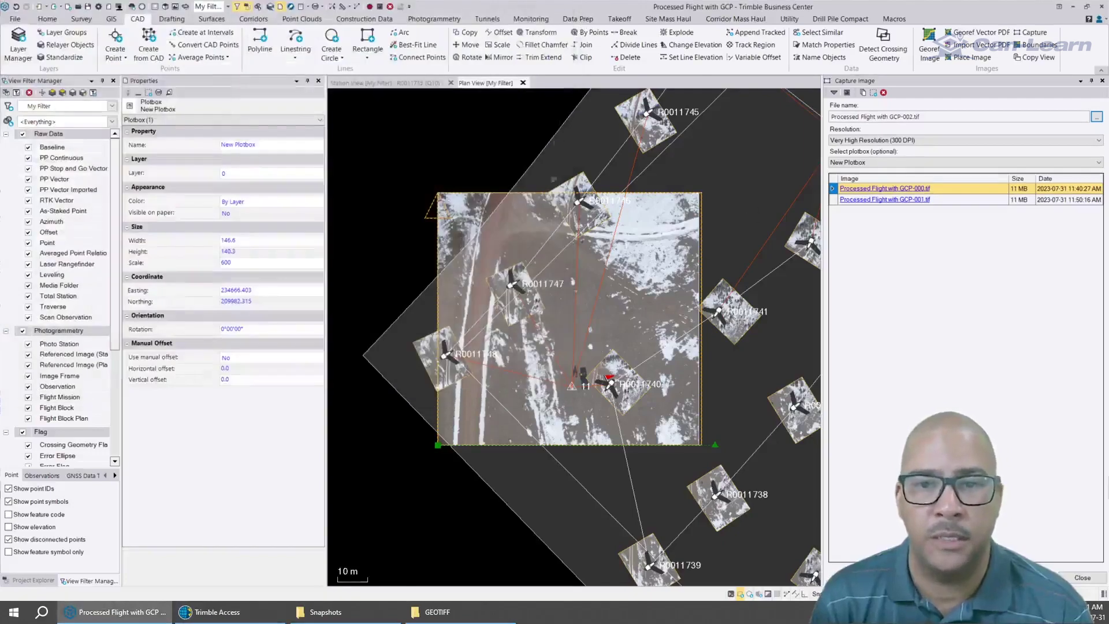
pyautogui.click(237, 613)
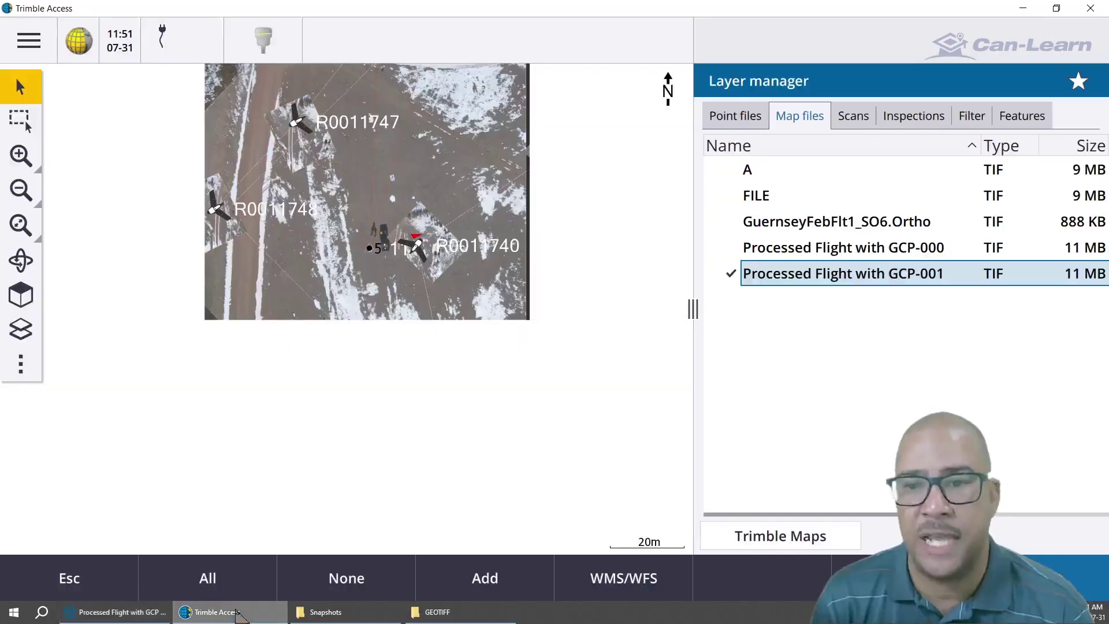